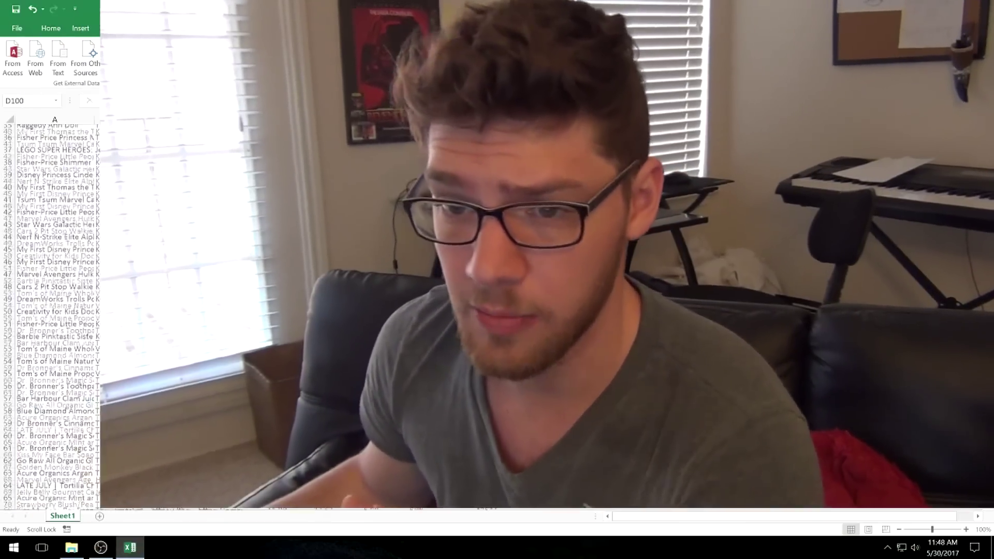
# Review the product rows, noting the 38% ROI on row 4 and 143% ROI on row 7
pyautogui.scroll(-15, 261, 251)
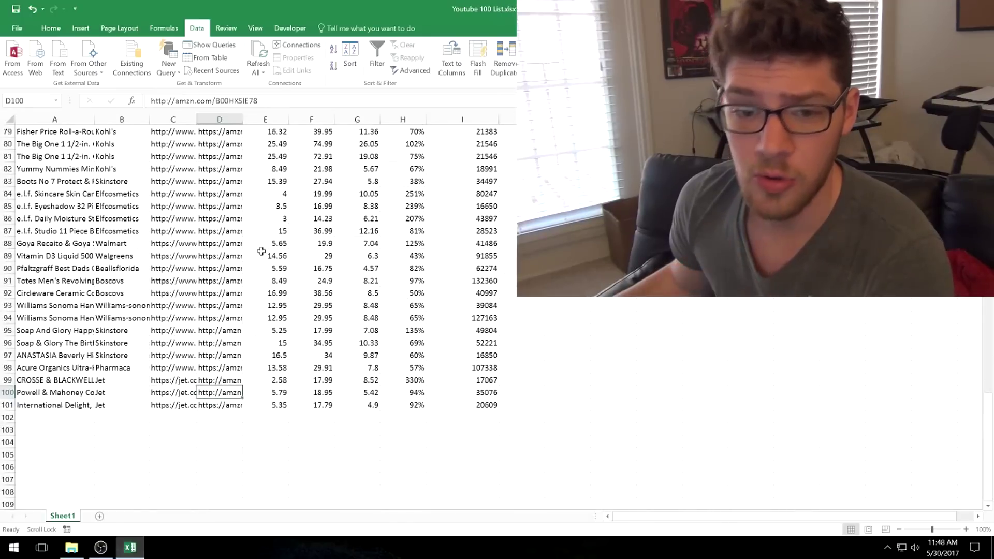
pyautogui.click(198, 419)
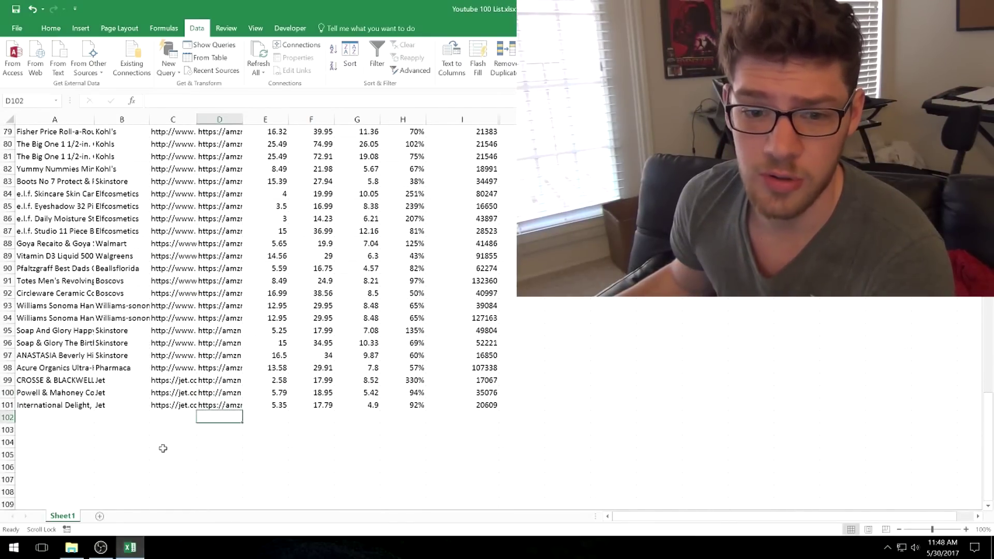
pyautogui.scroll(17, 163, 448)
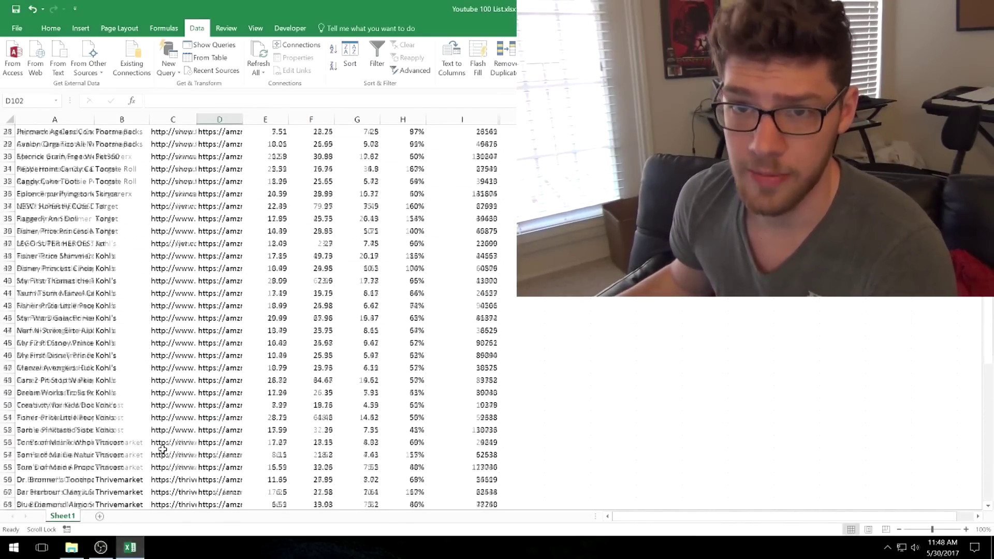
pyautogui.scroll(9, 162, 448)
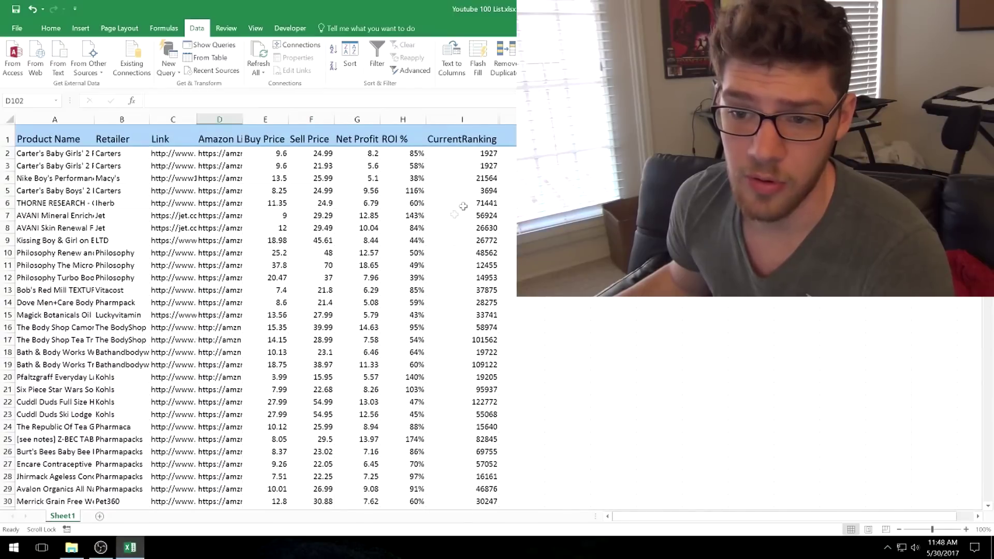
pyautogui.click(417, 178)
pyautogui.scroll(-1, 437, 240)
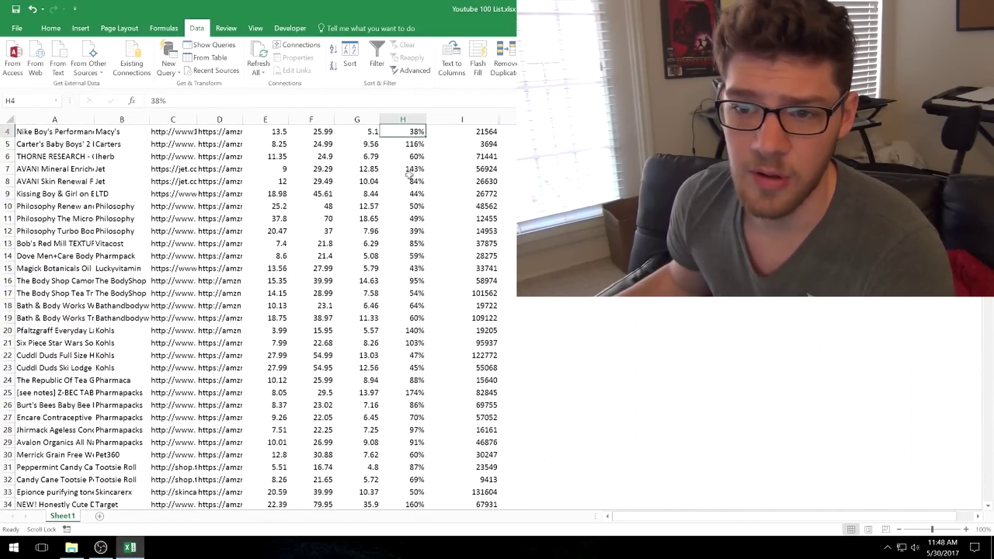
pyautogui.click(409, 172)
pyautogui.scroll(-5, 409, 293)
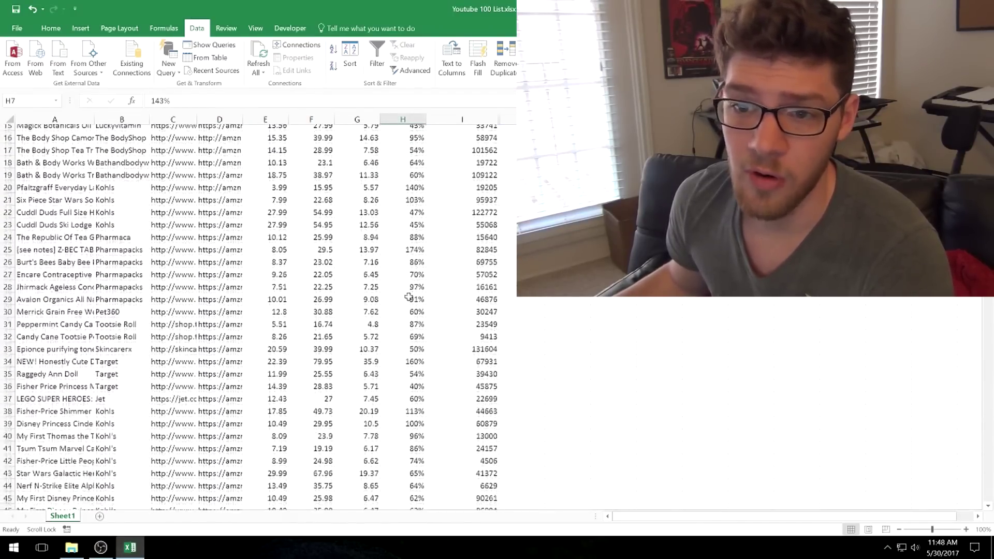
pyautogui.scroll(-5, 402, 214)
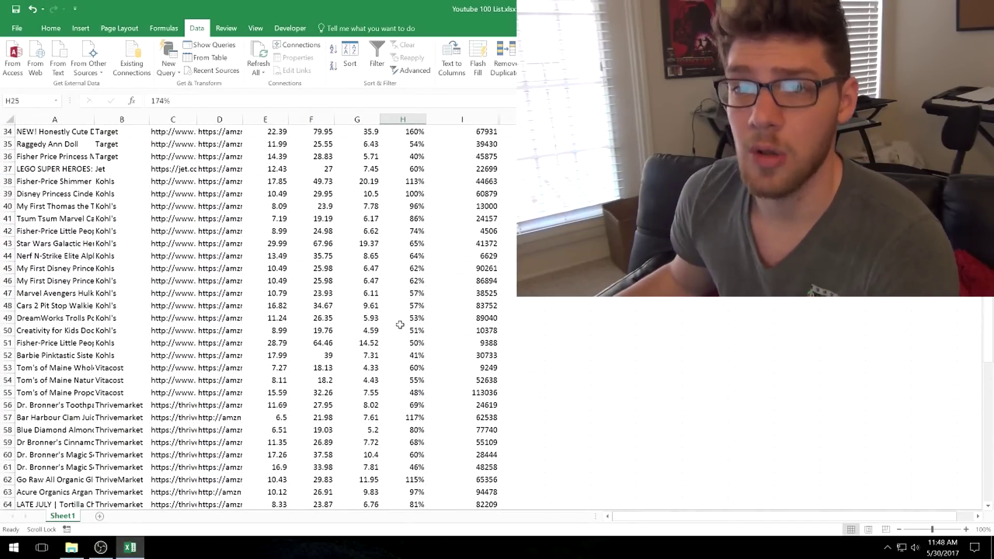
pyautogui.scroll(-4, 397, 325)
pyautogui.scroll(-3, 397, 324)
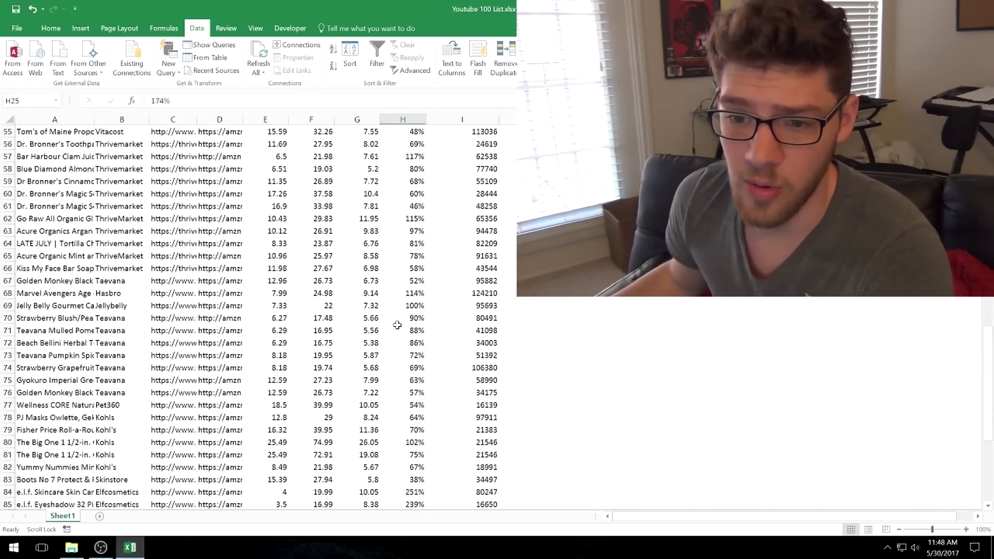
pyautogui.scroll(-10, 397, 325)
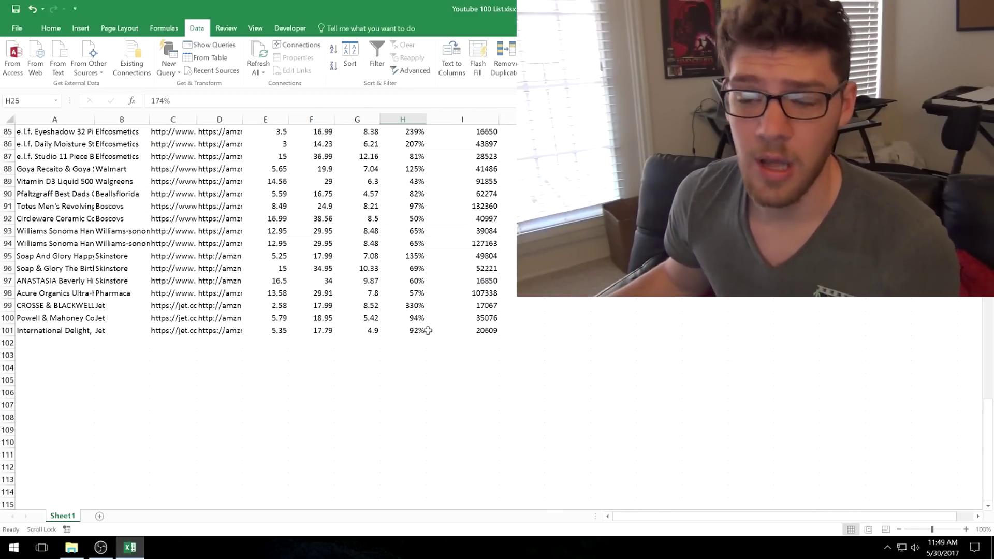
pyautogui.scroll(20, 427, 331)
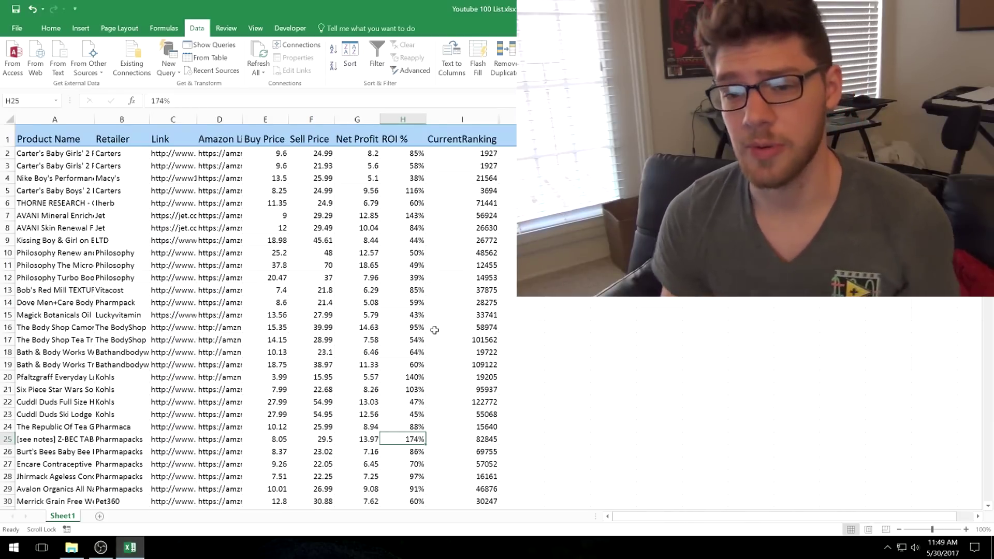
pyautogui.scroll(-20, 434, 329)
pyautogui.scroll(20, 423, 352)
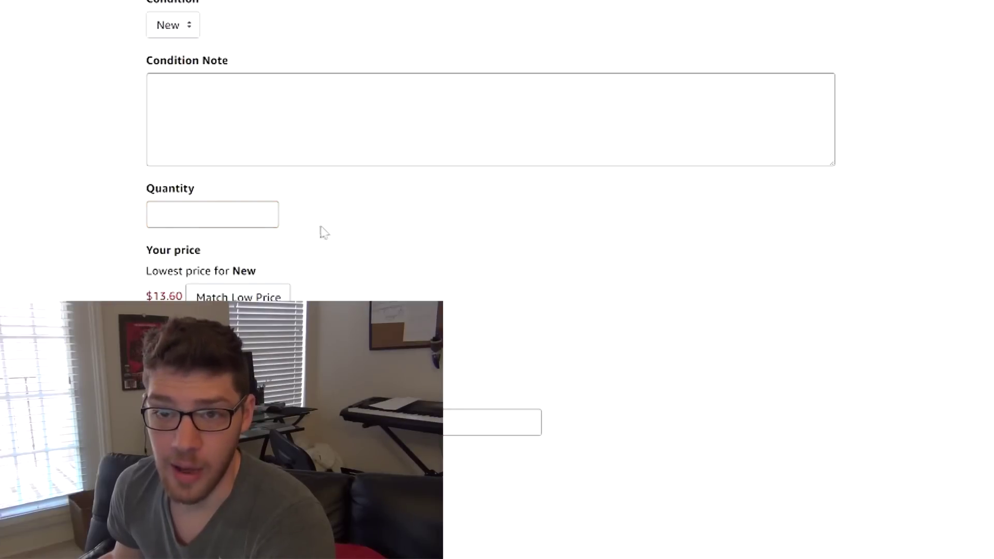
# Price the offer at 13.60 to match the lowest New price
pyautogui.scroll(-2, 322, 230)
pyautogui.click(236, 218)
pyautogui.scroll(-4, 61, 232)
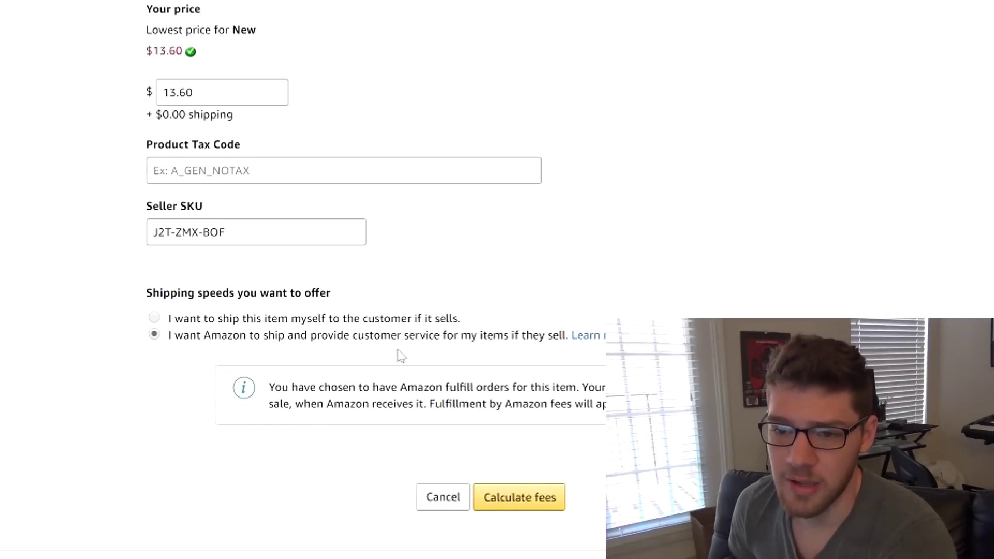
pyautogui.click(536, 492)
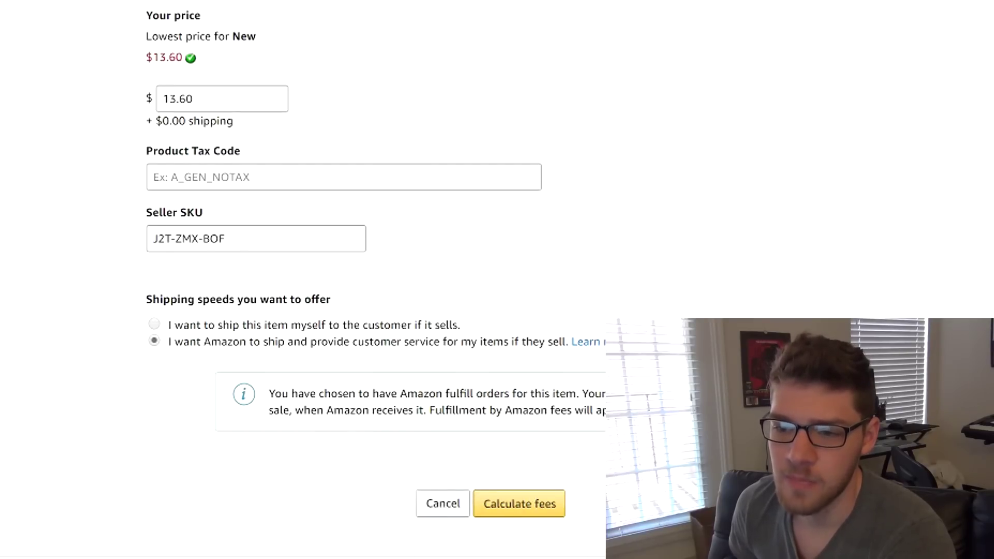
# Enter quantity 20, calculate the $2.04 fees, and submit the Amazon-fulfilled listing
pyautogui.click(523, 504)
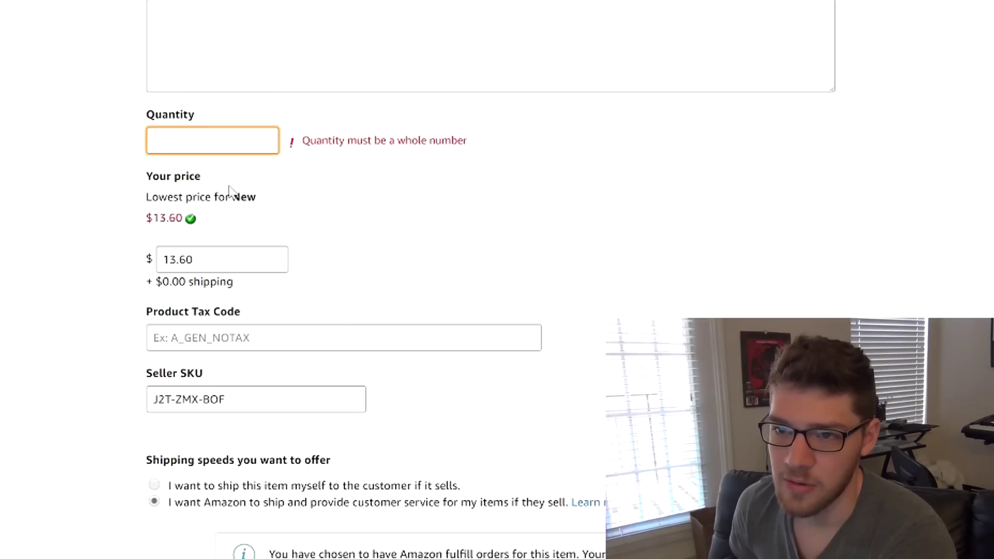
pyautogui.write('20')
pyautogui.scroll(-3, 399, 317)
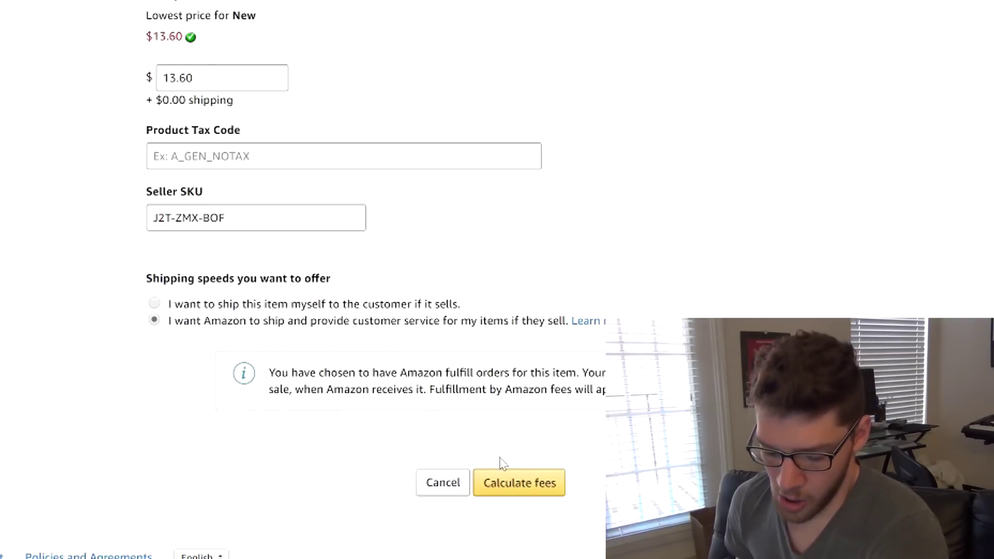
pyautogui.click(518, 503)
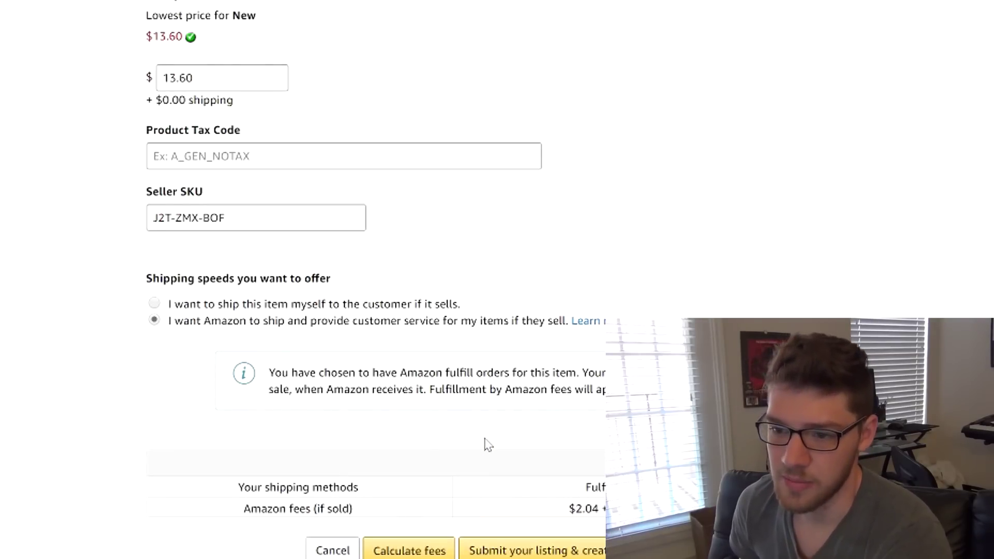
pyautogui.scroll(-2, 486, 450)
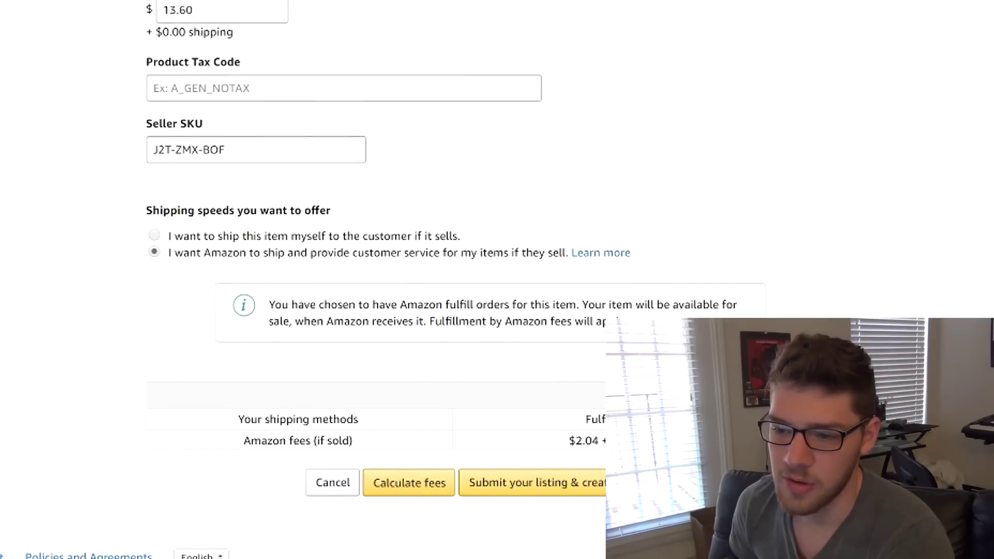
pyautogui.click(522, 483)
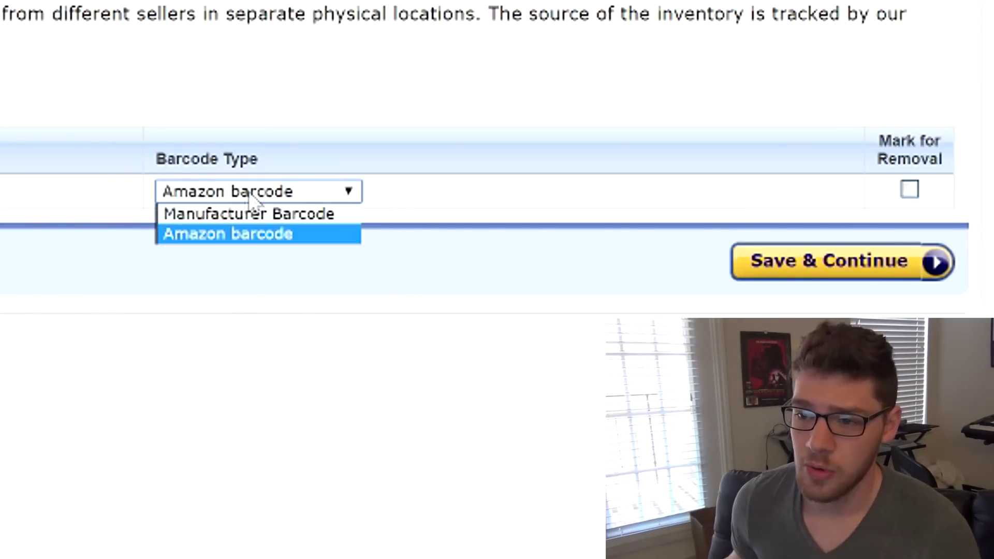
# Keep Amazon barcode as the barcode type
pyautogui.click(238, 246)
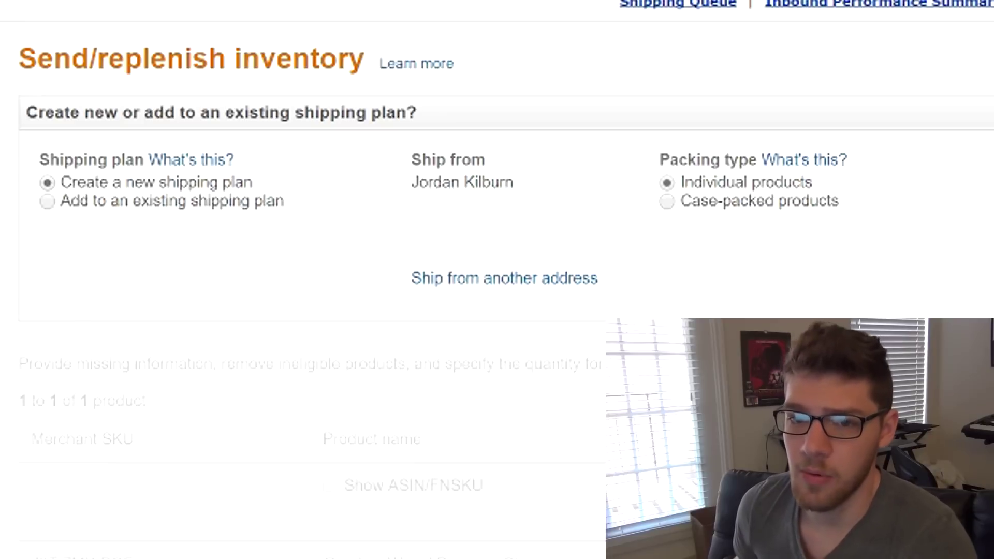
# Set up the new case-packed shipping plan and begin entering the units per case
pyautogui.moveTo(405, 170); pyautogui.dragTo(523, 278)
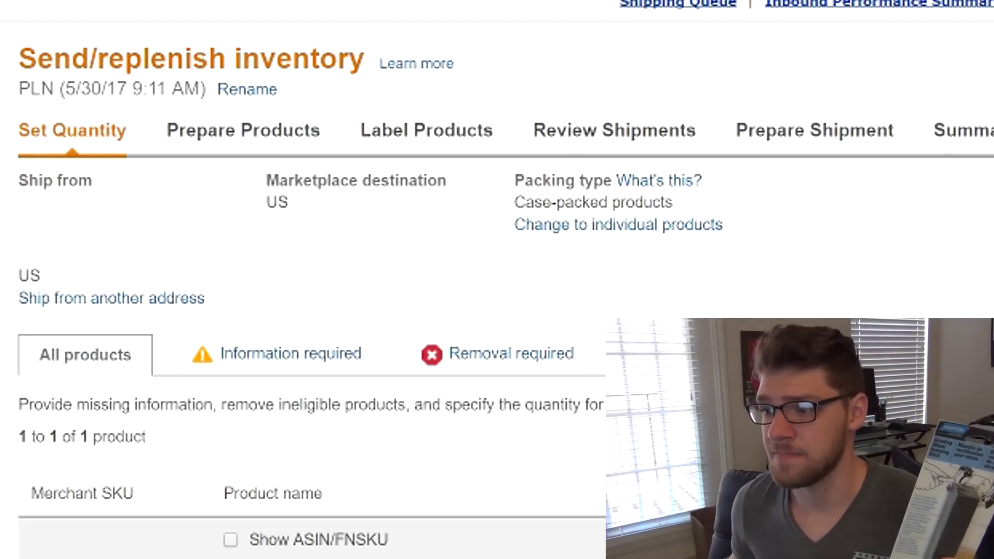
pyautogui.click(624, 254)
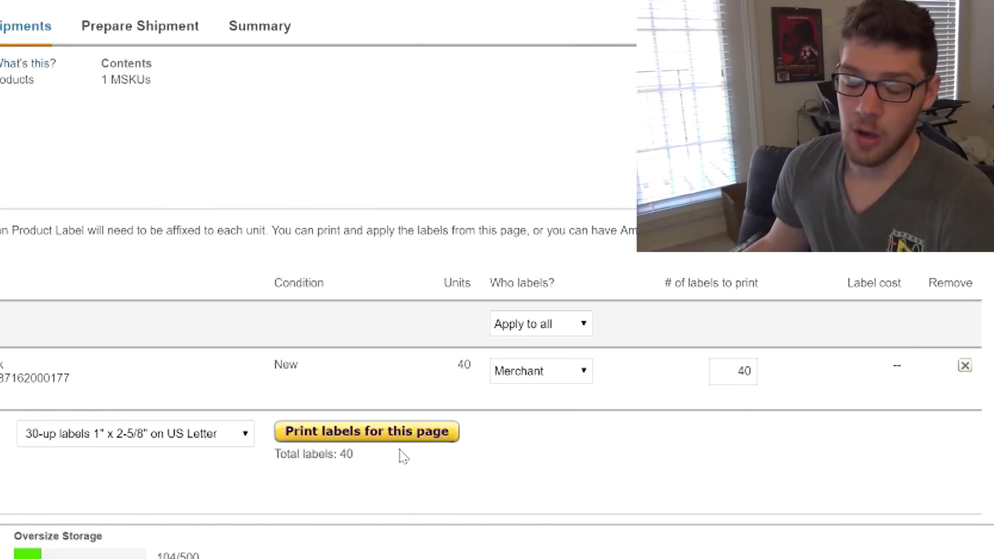
# Keep the 30-up US Letter label sheet size for the product labels
pyautogui.click(183, 436)
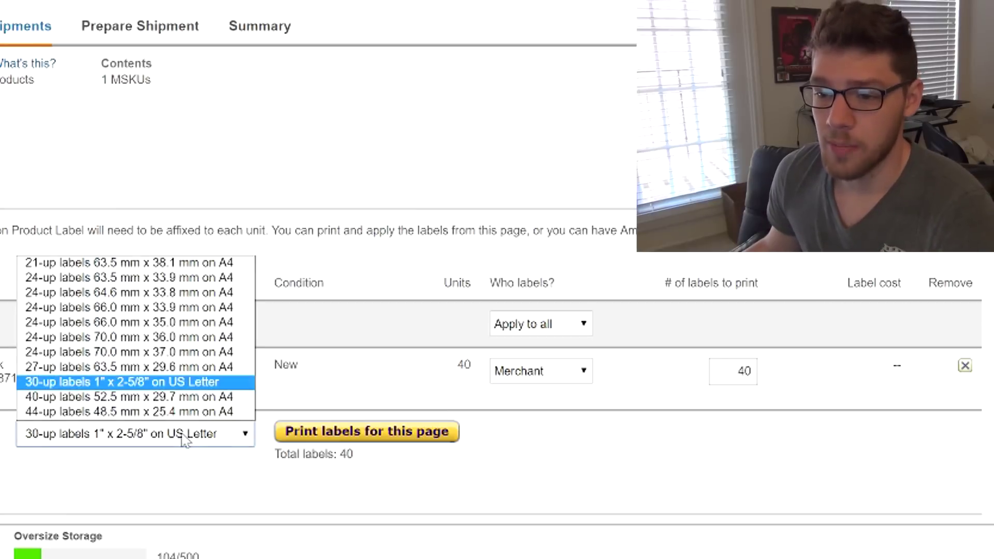
pyautogui.click(96, 383)
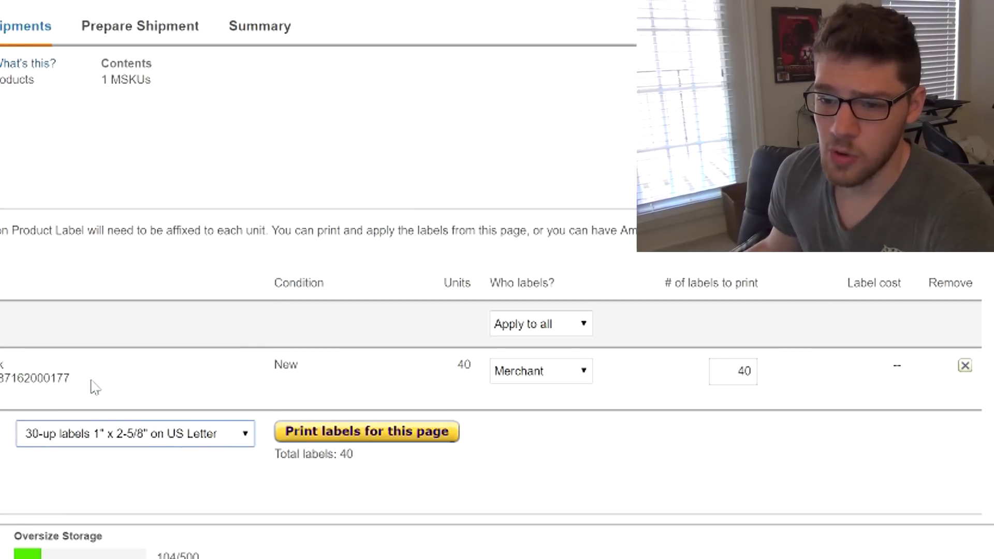
pyautogui.click(113, 433)
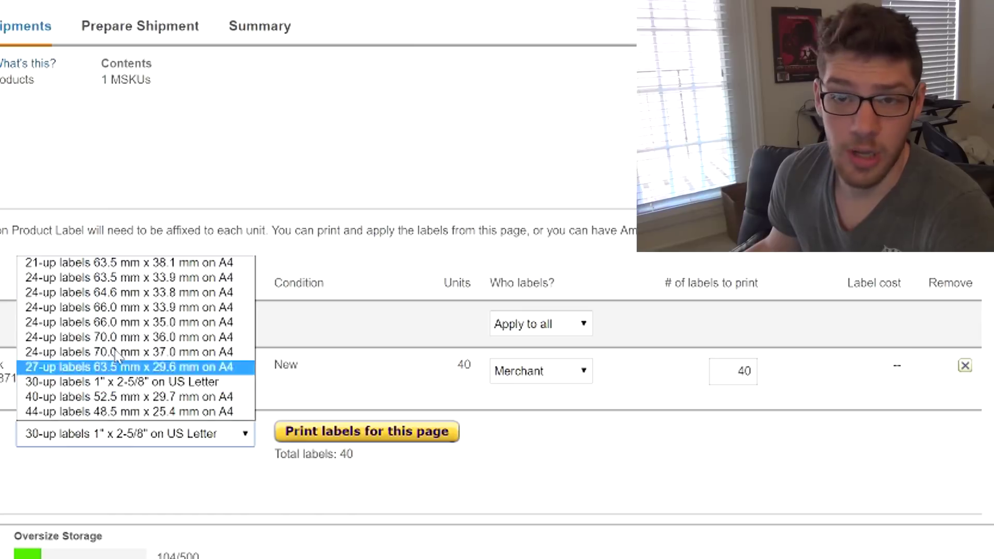
pyautogui.click(120, 388)
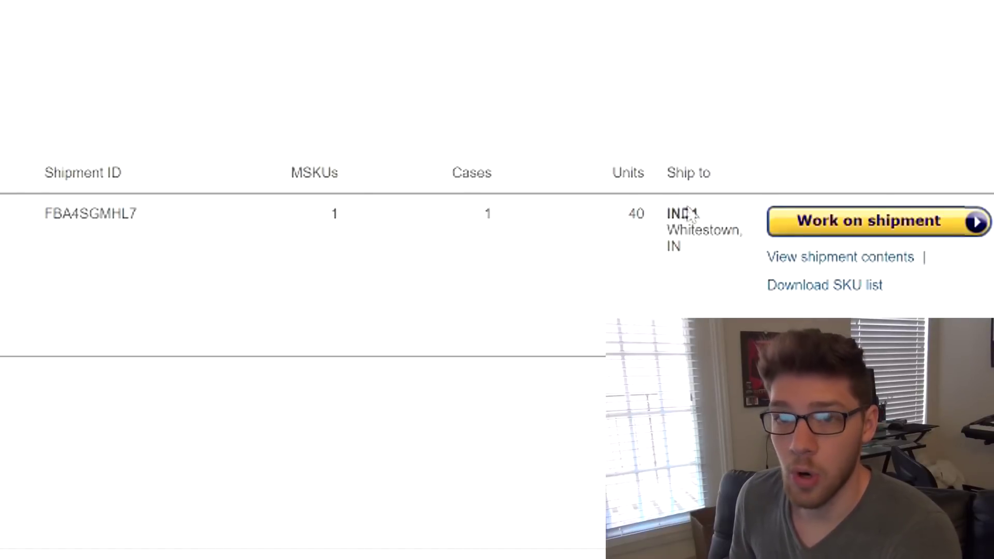
# Start work on the shipment and view its UPS small parcel delivery shipping service
pyautogui.click(799, 229)
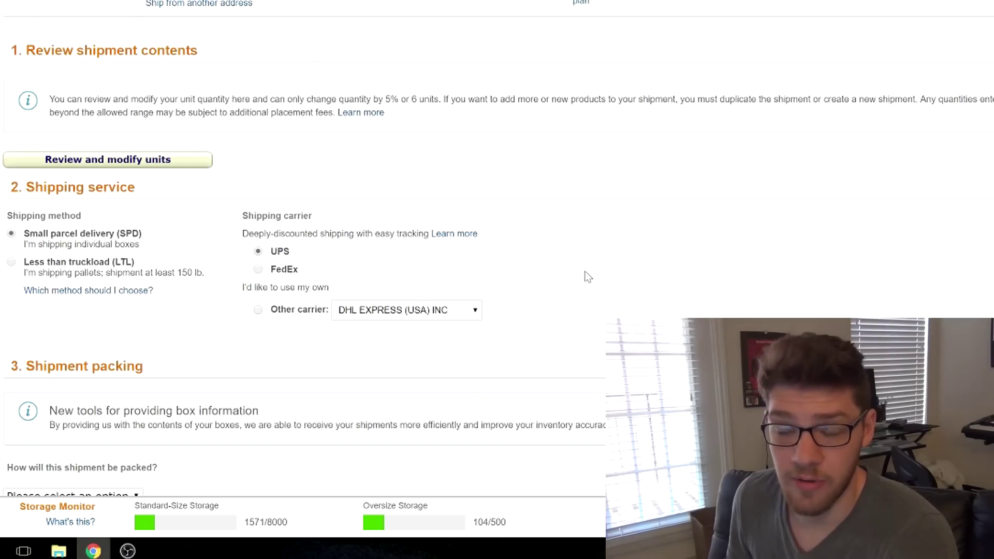
pyautogui.scroll(-3, 588, 277)
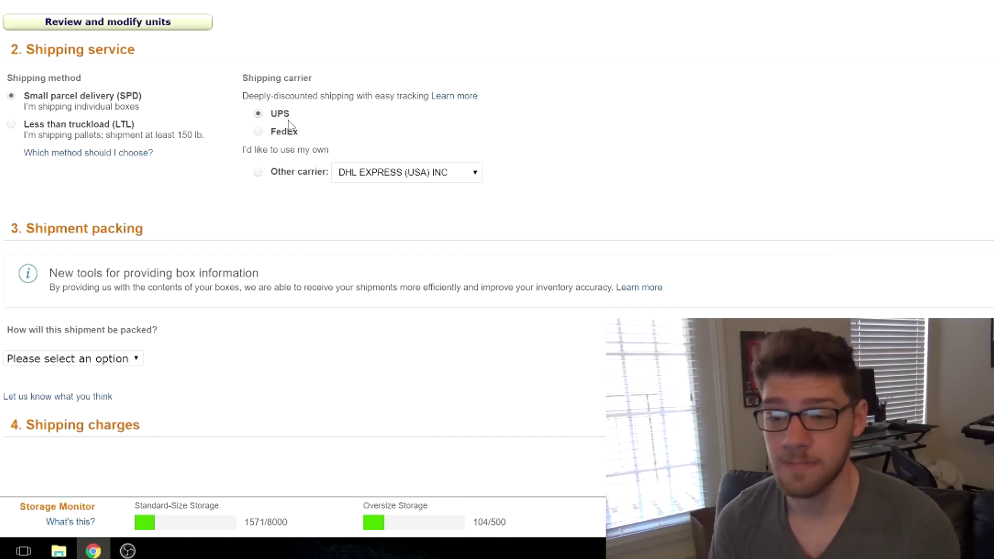
pyautogui.scroll(-4, 288, 125)
# Choose 'Everything in one box' packing and begin the box weight entry
pyautogui.click(106, 153)
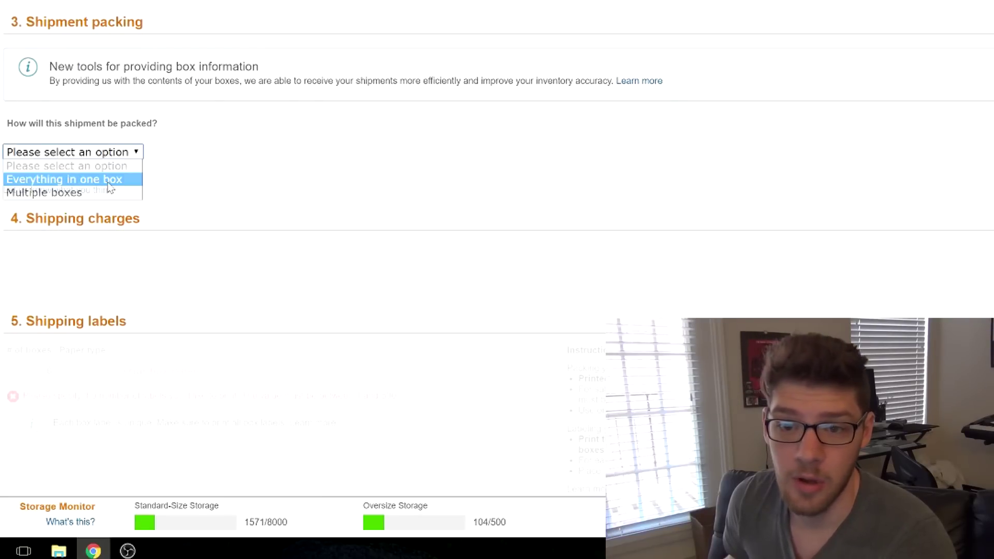
pyautogui.click(103, 179)
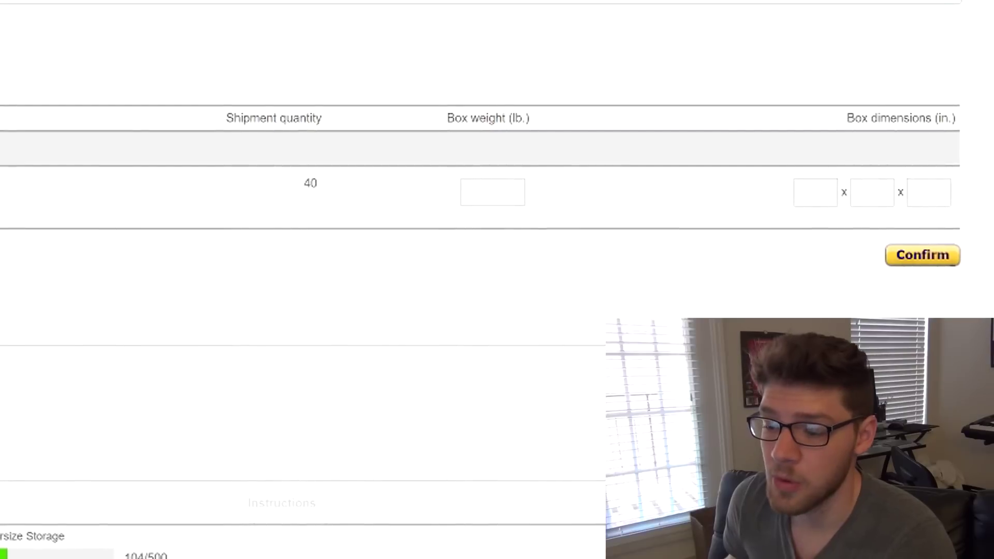
pyautogui.click(482, 194)
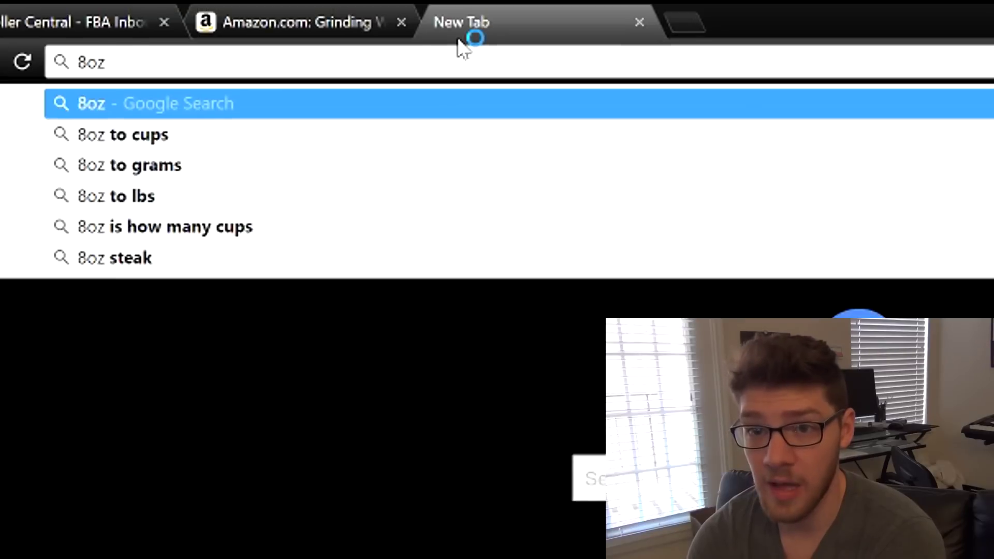
# Convert 8 oz × 40 (320 oz) to pounds and enter 20 lb as the box weight
pyautogui.write('*')
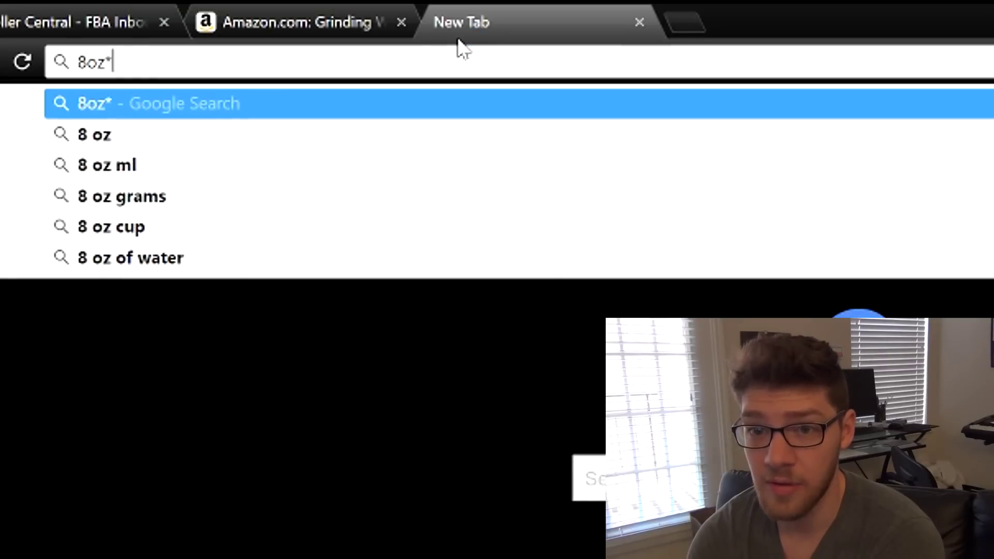
pyautogui.write('40')
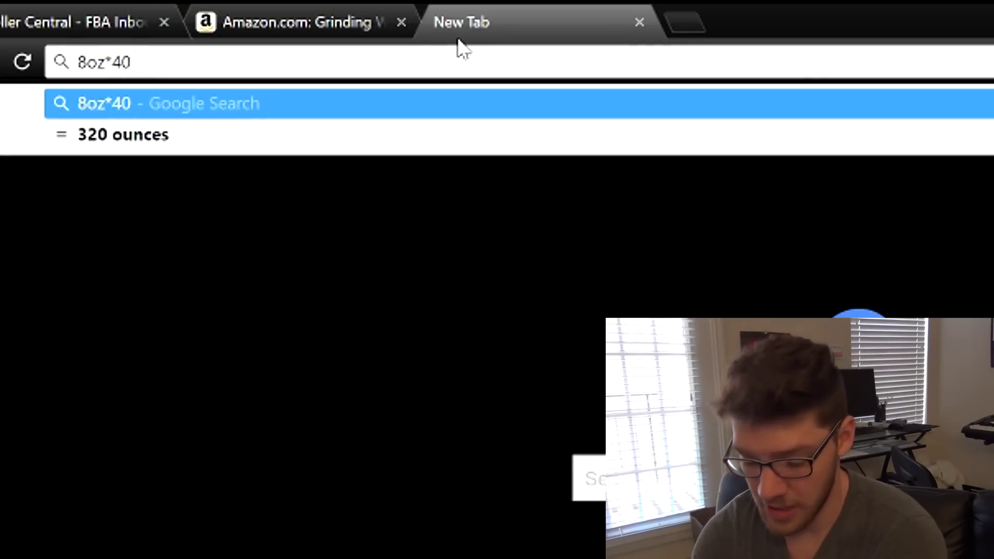
pyautogui.press('BackSpace')
pyautogui.press('BackSpace')
pyautogui.press('BackSpace')
pyautogui.press('BackSpace')
pyautogui.press('BackSpace')
pyautogui.press('BackSpace')
pyautogui.write('32')
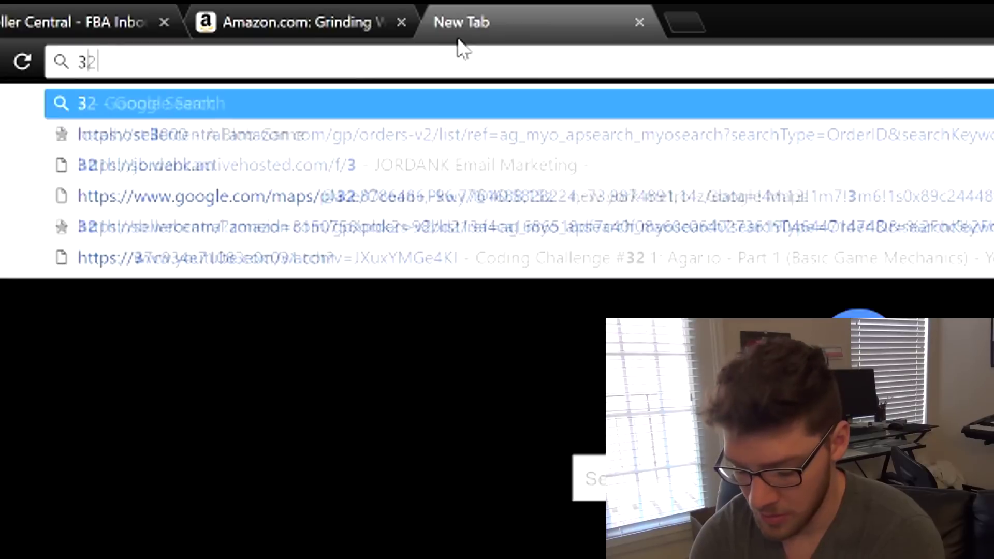
pyautogui.write('0oz')
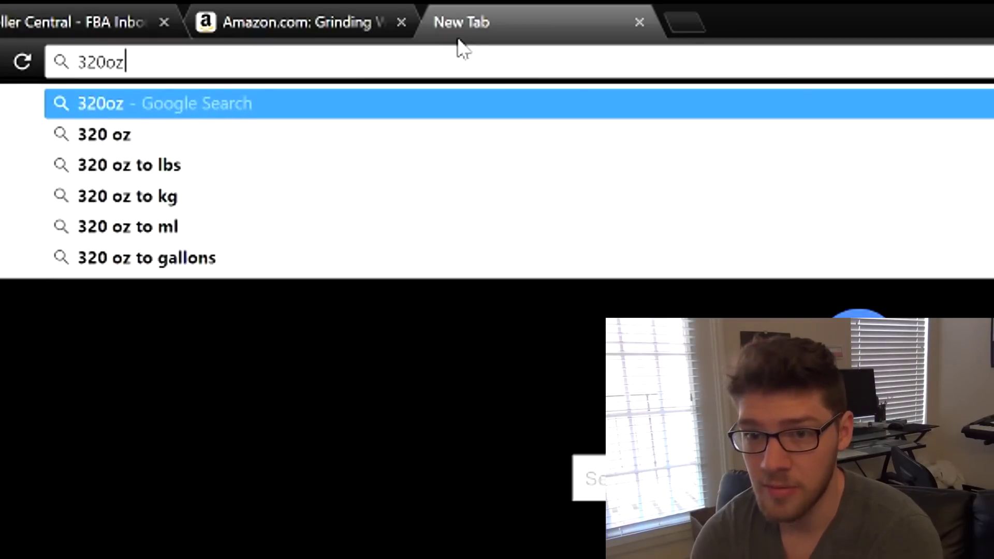
pyautogui.write(' lbs')
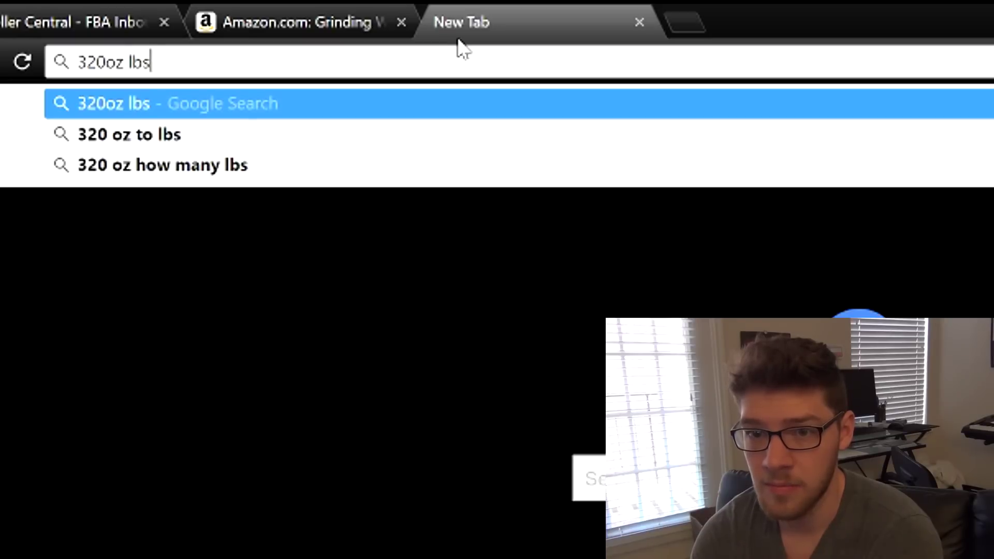
pyautogui.press('BackSpace')
pyautogui.press('BackSpace')
pyautogui.press('BackSpace')
pyautogui.press('BackSpace')
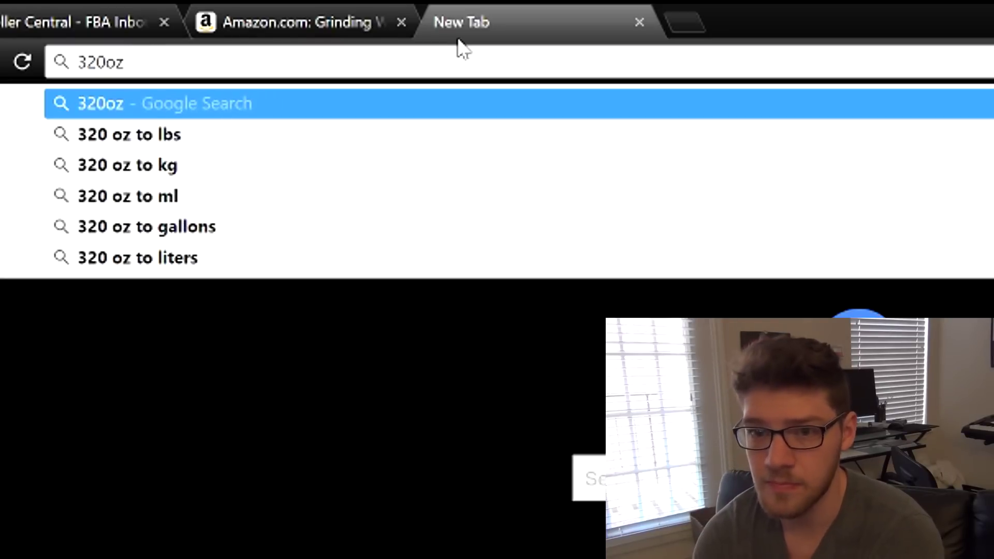
pyautogui.write('to lbs')
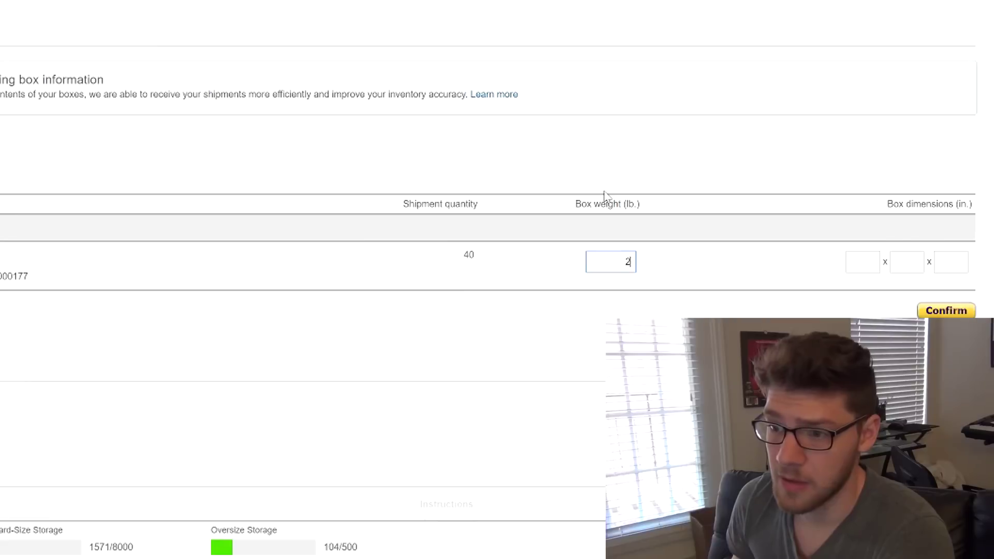
pyautogui.write('0')
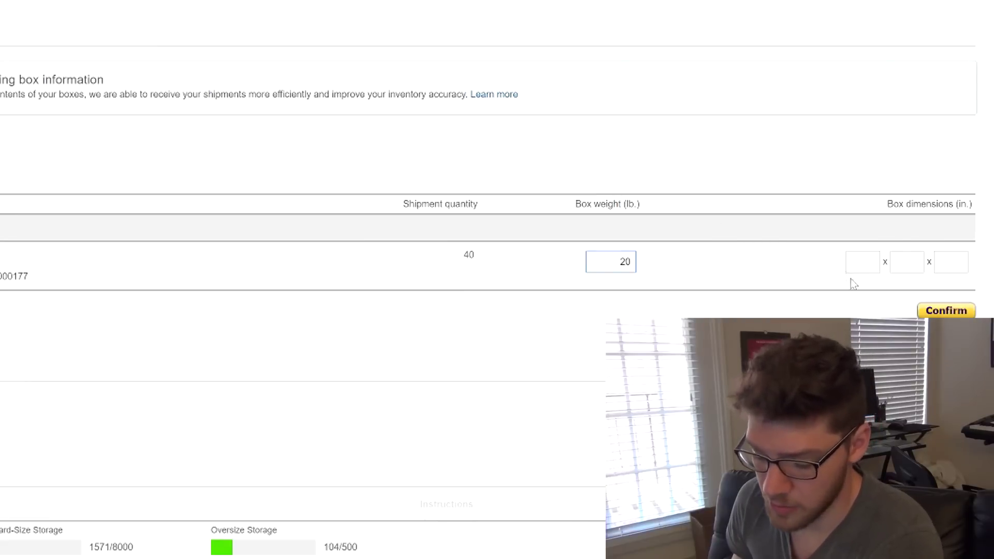
pyautogui.click(857, 262)
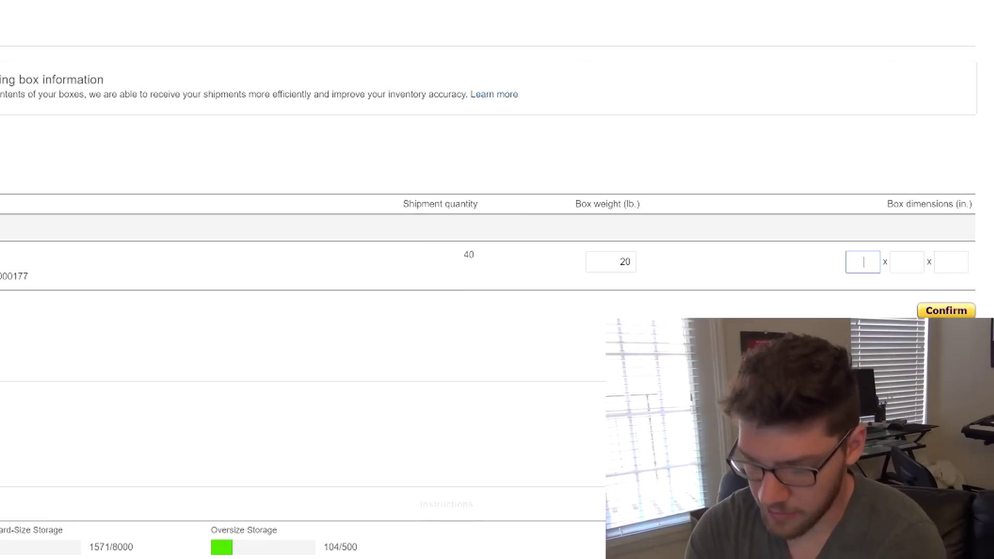
# Enter box dimensions 14 x 12 x 10 inches and confirm the box information
pyautogui.click(907, 262)
pyautogui.write('123')
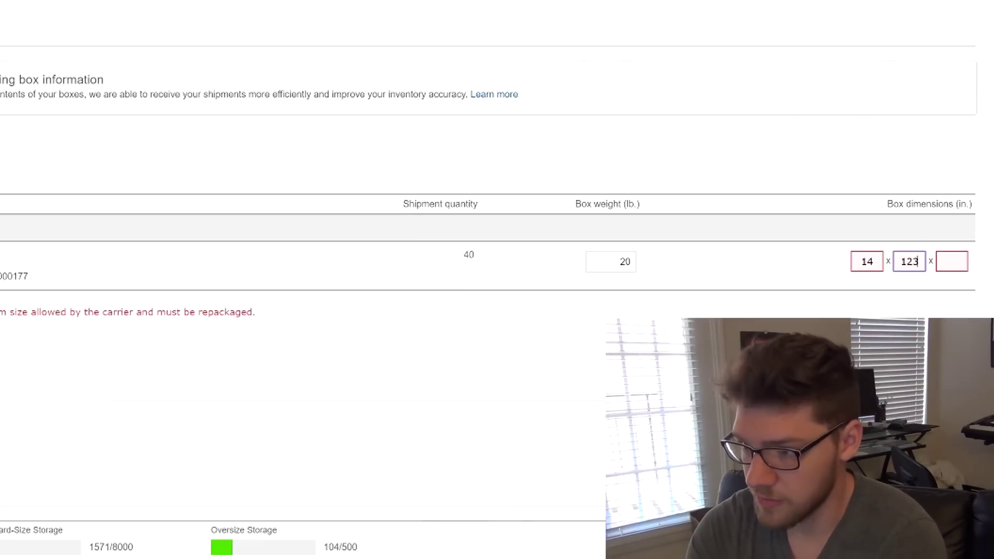
pyautogui.press('BackSpace')
pyautogui.click(951, 262)
pyautogui.write('10')
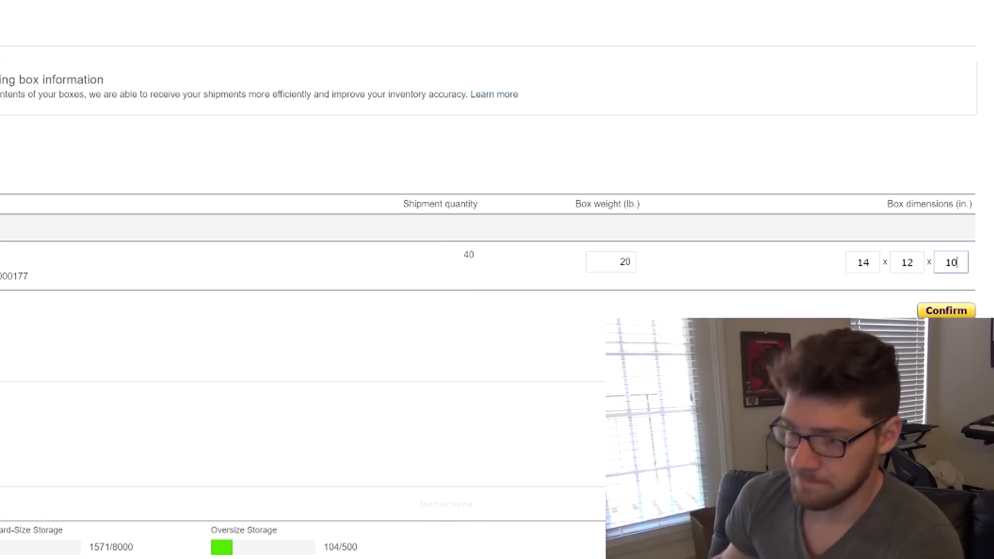
pyautogui.click(946, 310)
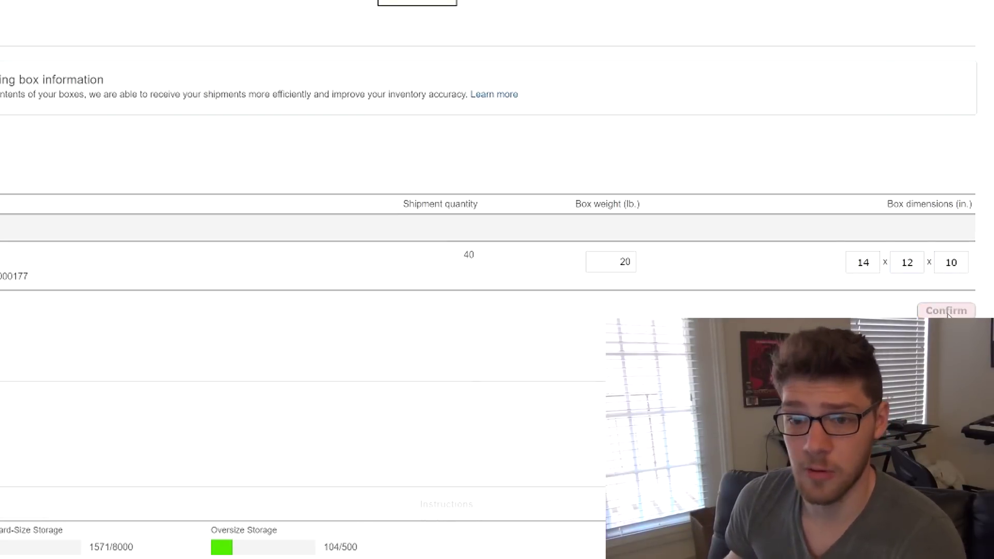
pyautogui.scroll(-3, 591, 350)
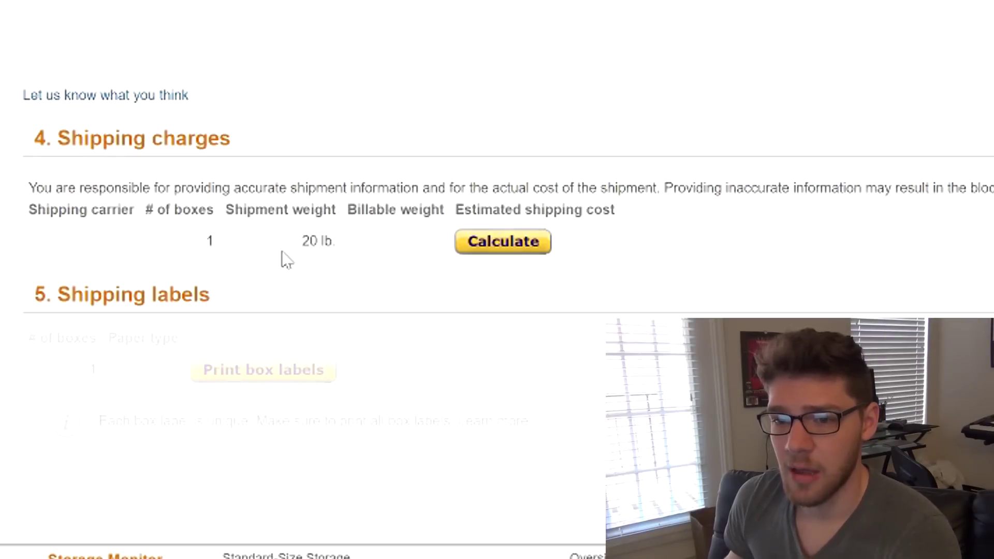
# Calculate the UPS estimate, agree to the terms, and accept the $9.94 charges
pyautogui.click(473, 243)
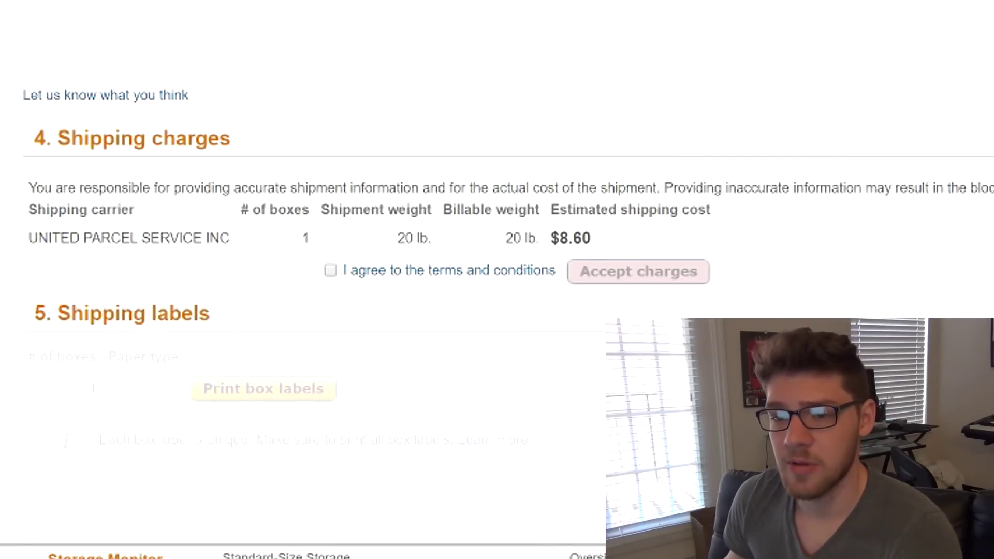
pyautogui.moveTo(563, 239); pyautogui.dragTo(591, 239)
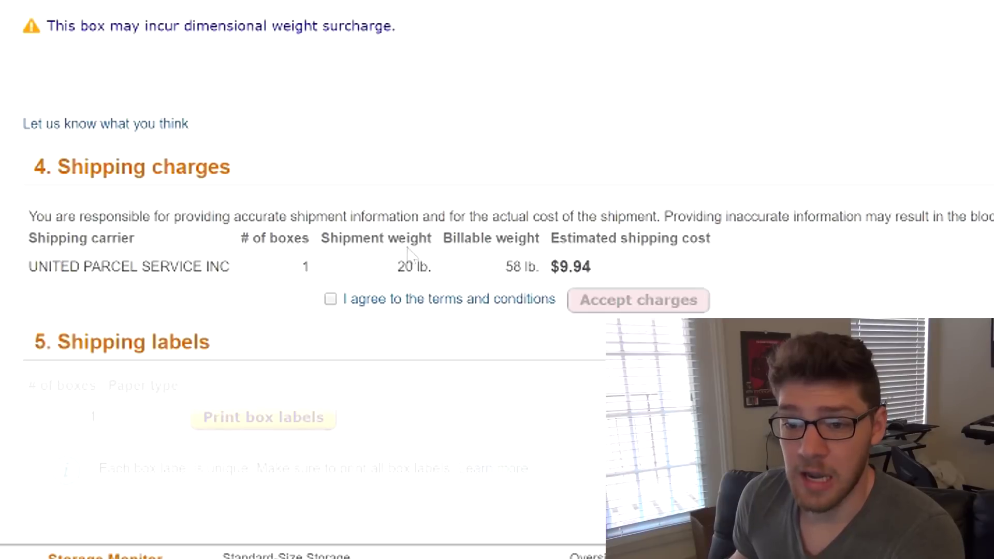
pyautogui.click(331, 299)
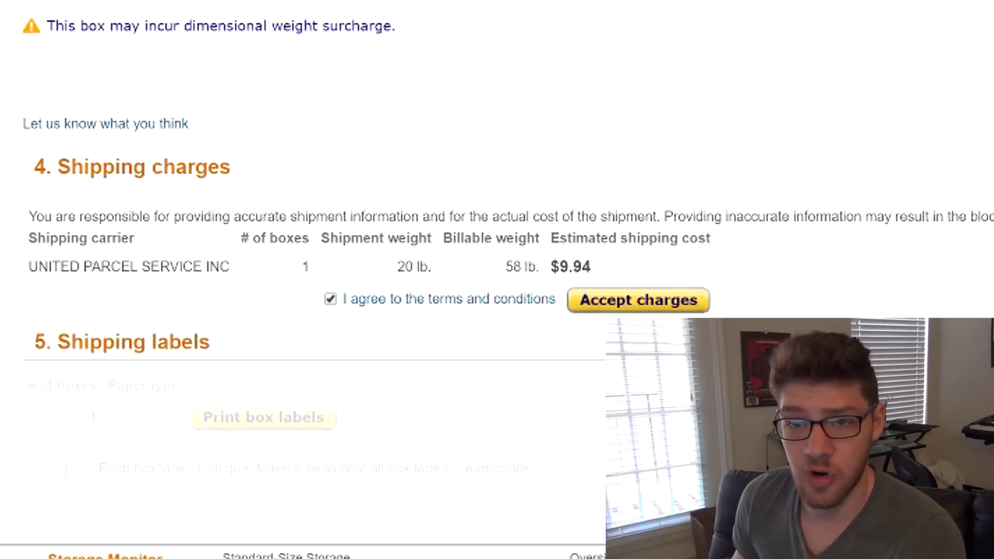
pyautogui.click(648, 309)
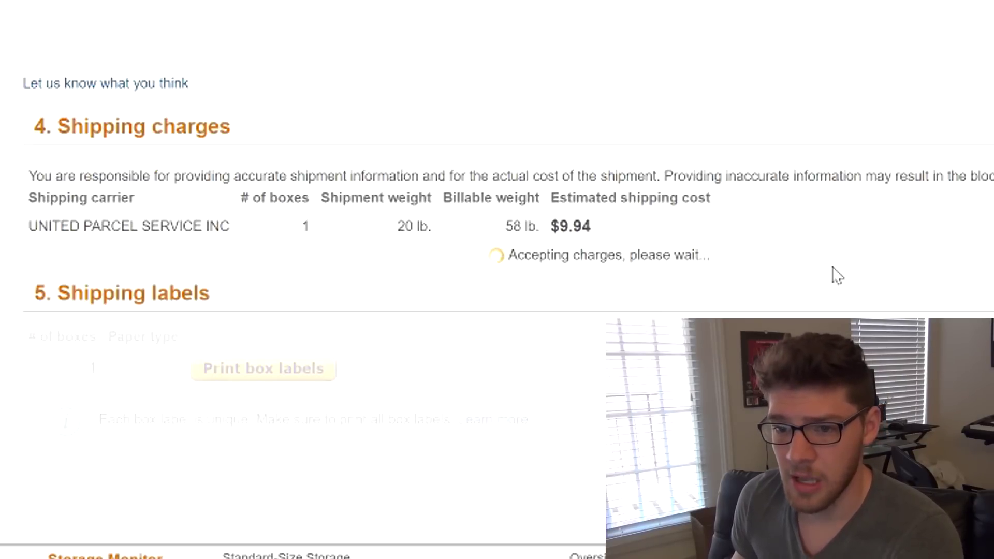
pyautogui.scroll(-2, 829, 264)
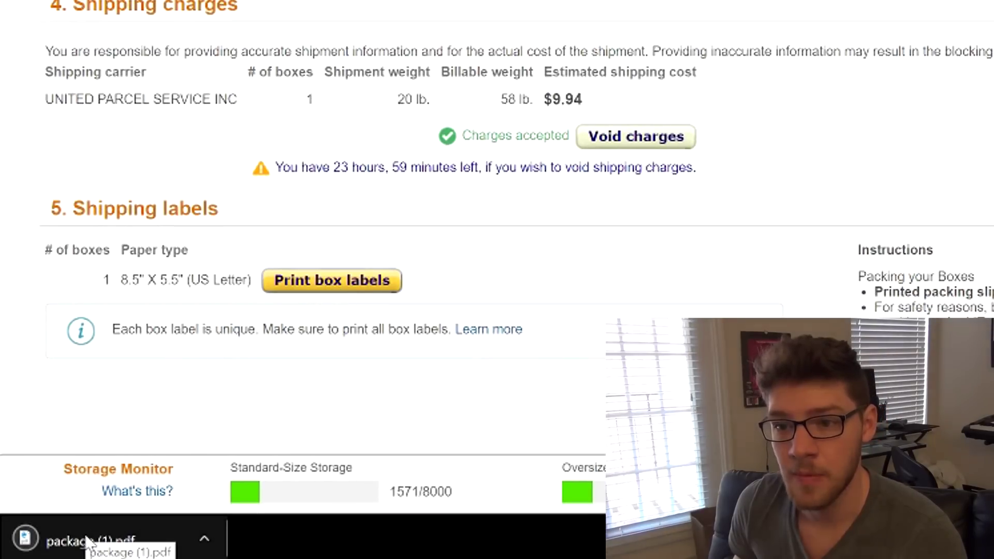
# Open the downloaded box label PDF, package (1).pdf
pyautogui.click(77, 549)
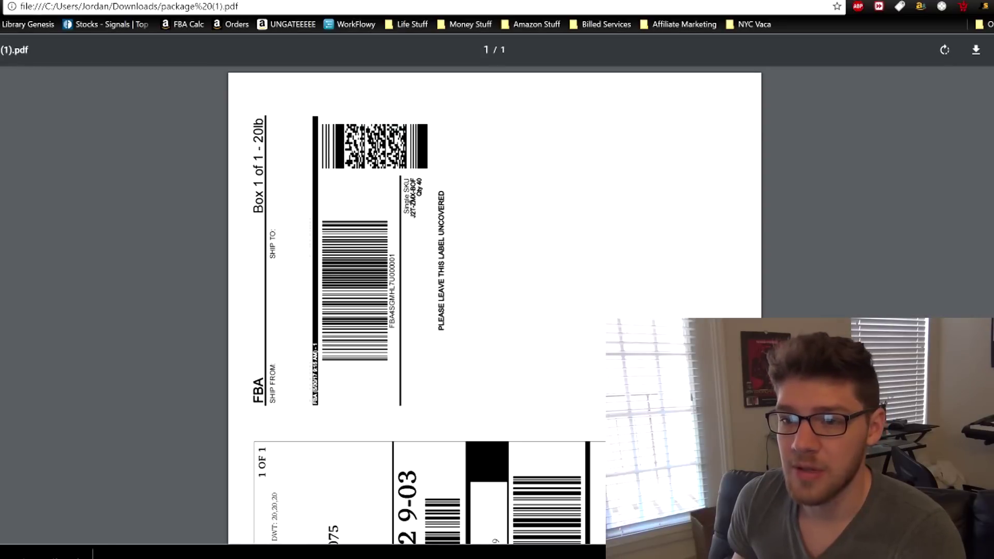